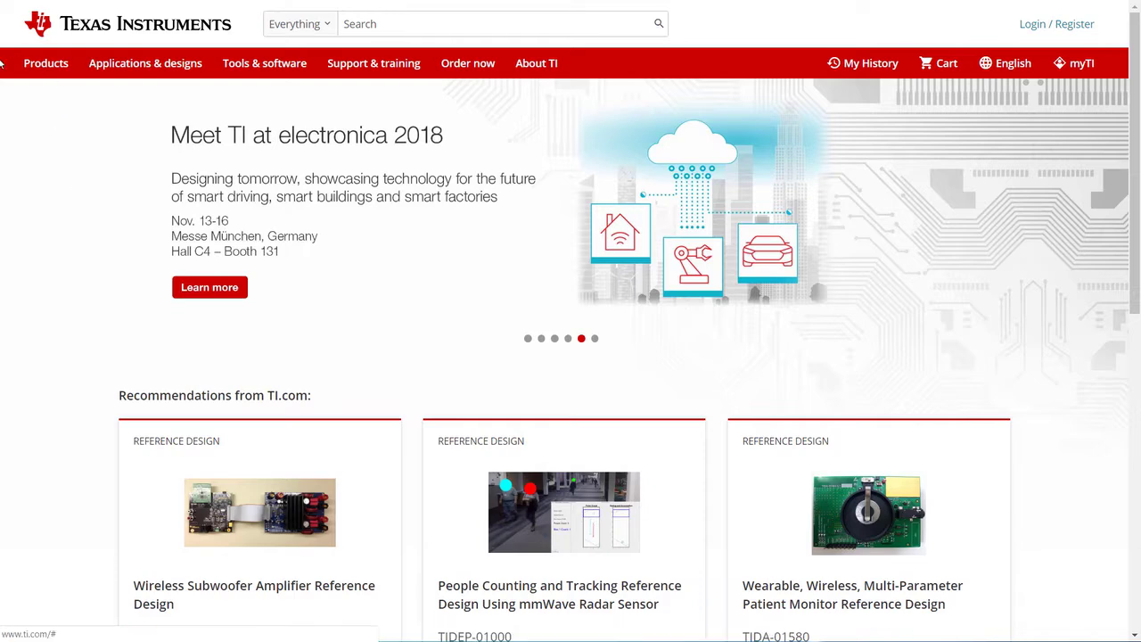
Step: Under Products > Power management, open the Offline & isolated DC/DC controllers & converters category
{"action": "left_click", "coordinate": [41, 67]}
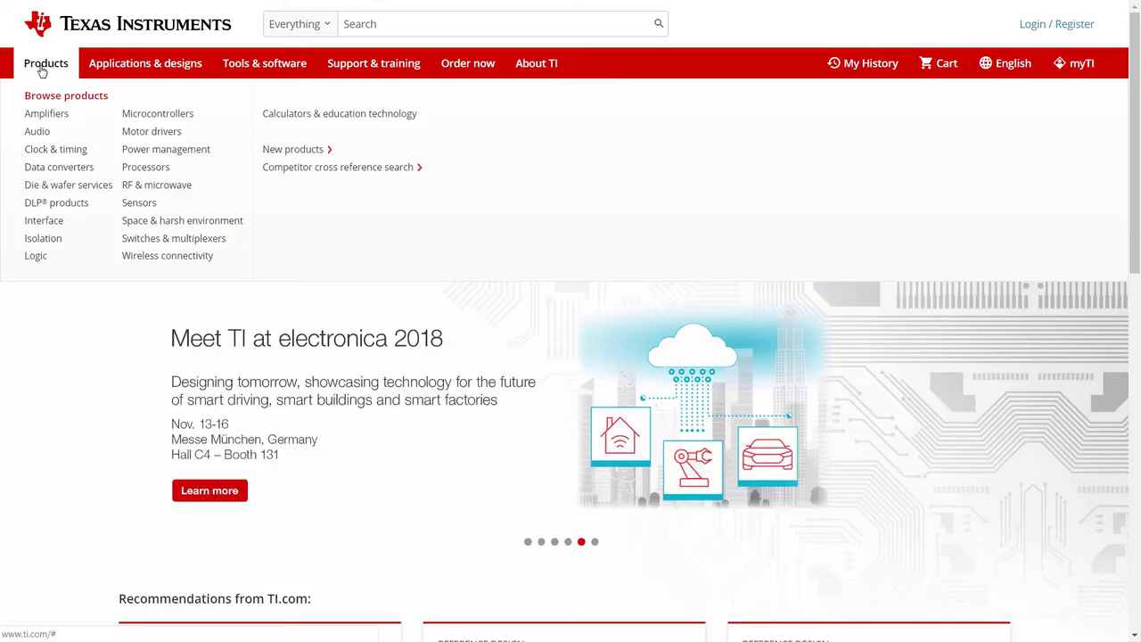
{"action": "left_click", "coordinate": [162, 150]}
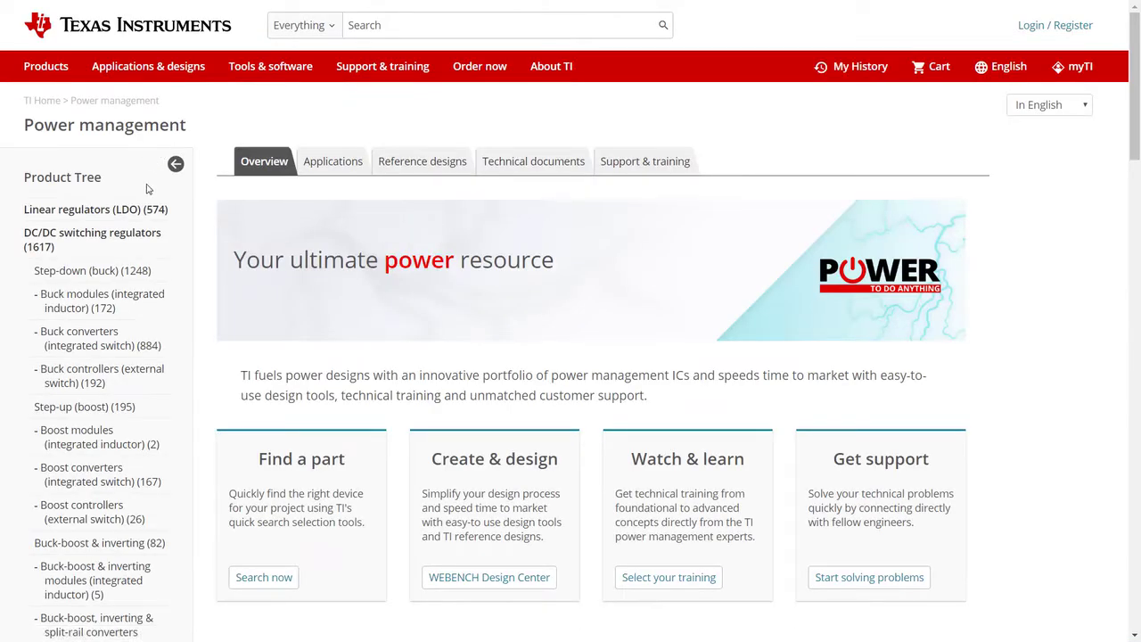
{"action": "scroll", "coordinate": [111, 230], "scroll_direction": "down", "scroll_amount": 7}
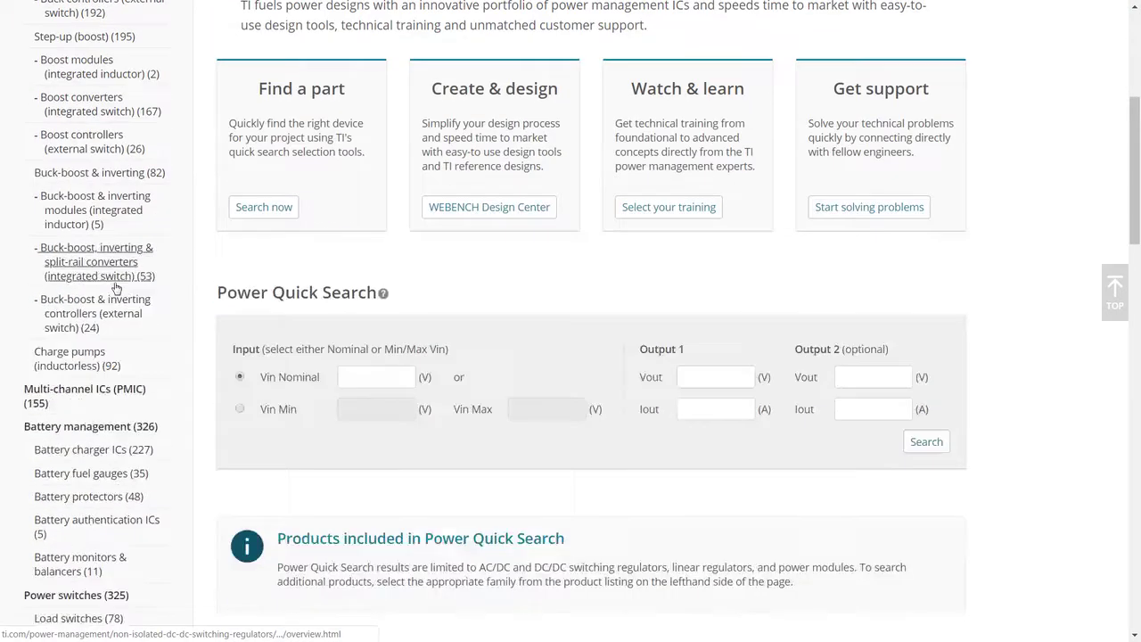
{"action": "scroll", "coordinate": [119, 300], "scroll_direction": "down", "scroll_amount": 3}
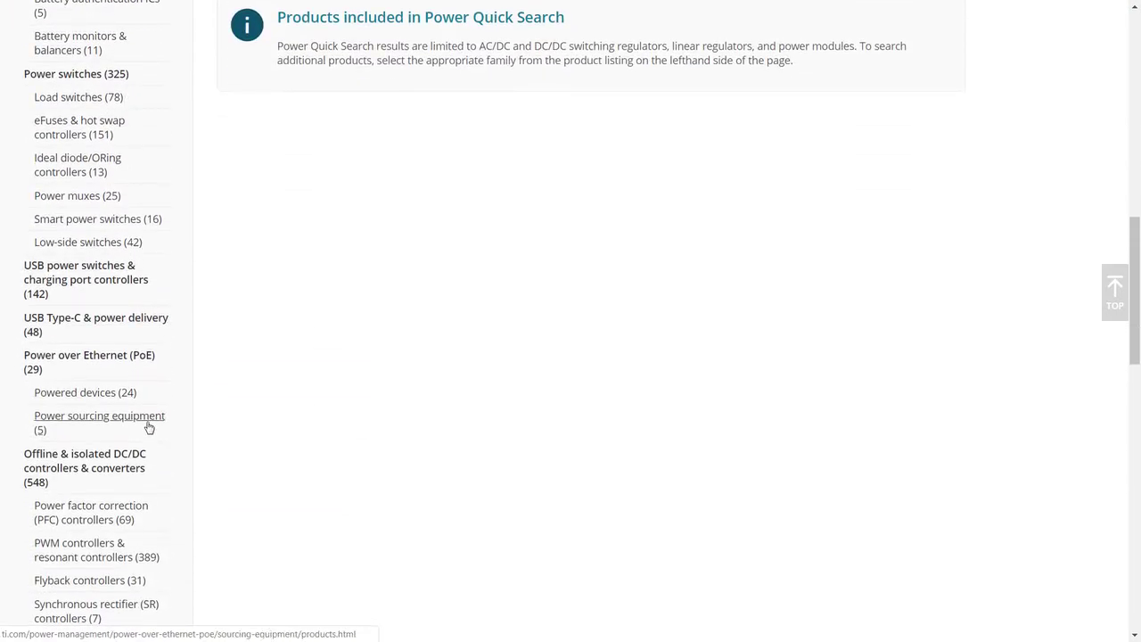
{"action": "left_click", "coordinate": [123, 465]}
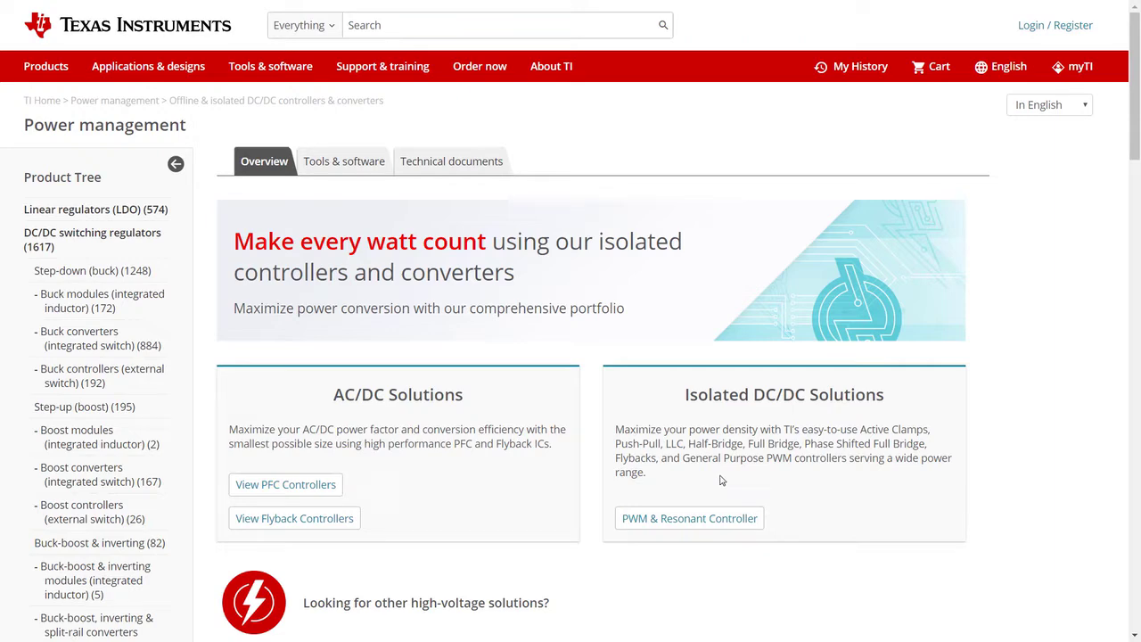
Step: Open PWM & resonant controllers and show its product listing of 389 parts
{"action": "left_click", "coordinate": [724, 522]}
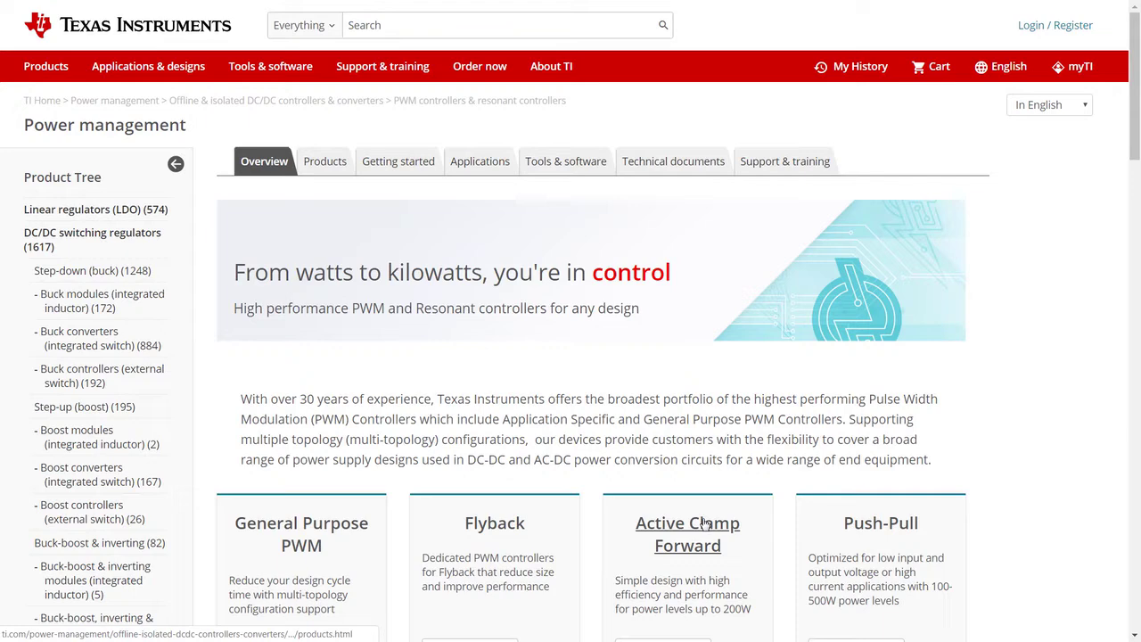
{"action": "left_click", "coordinate": [328, 160]}
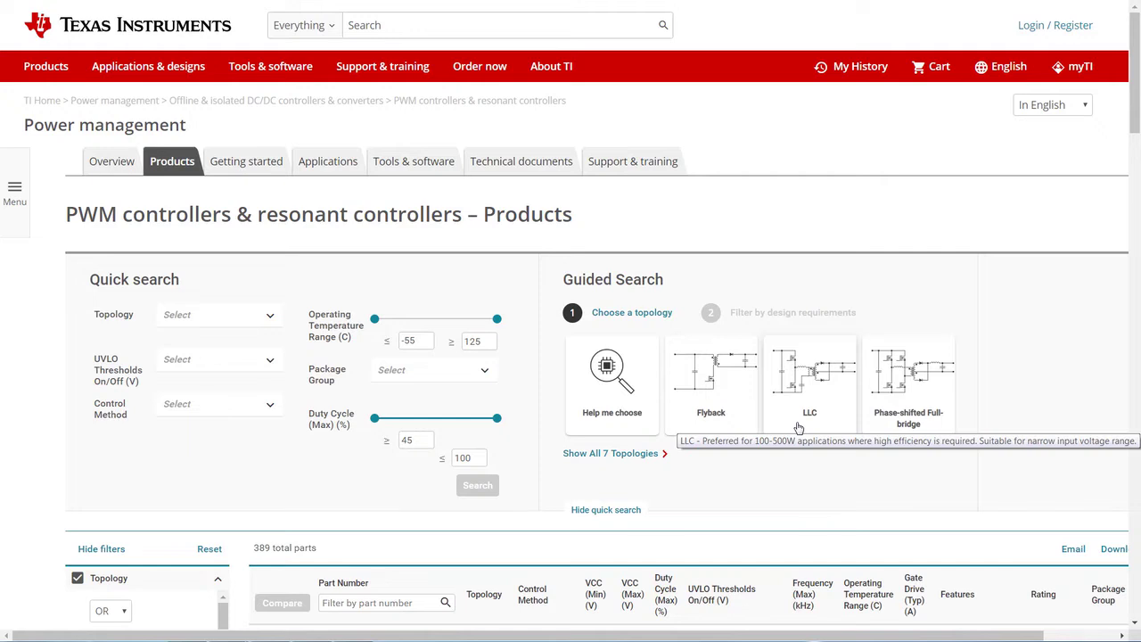
Step: Start the guided search and enter 36 V min, 72 V max DC input and 200 W output
{"action": "left_click", "coordinate": [799, 429]}
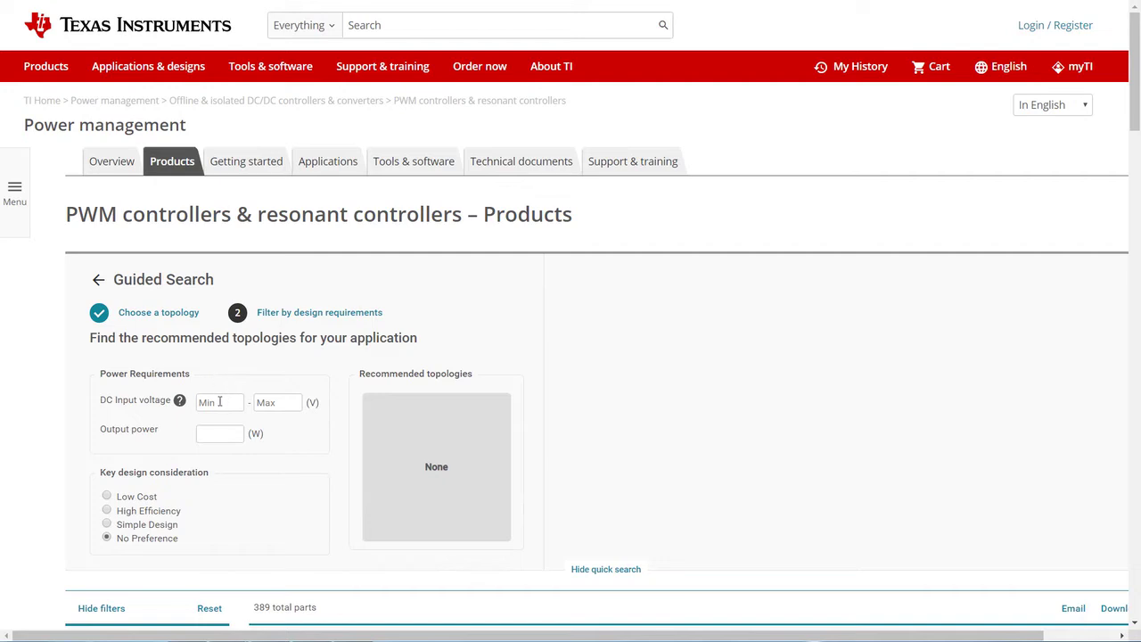
{"action": "left_click", "coordinate": [223, 402]}
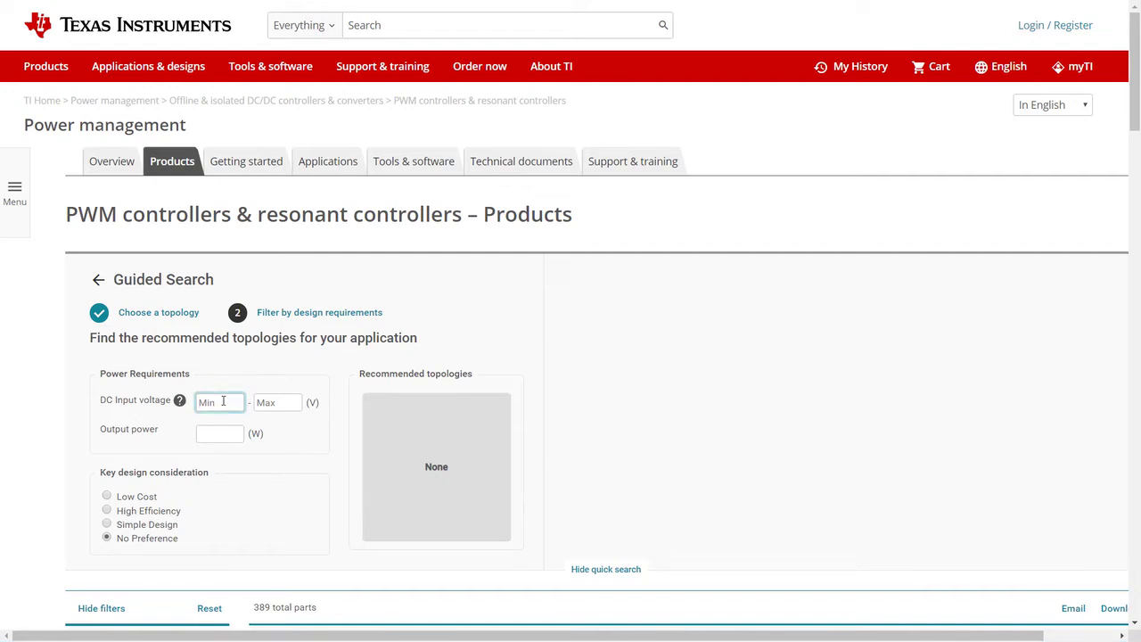
{"action": "type", "text": "36"}
{"action": "key", "text": "Tab"}
{"action": "type", "text": "72"}
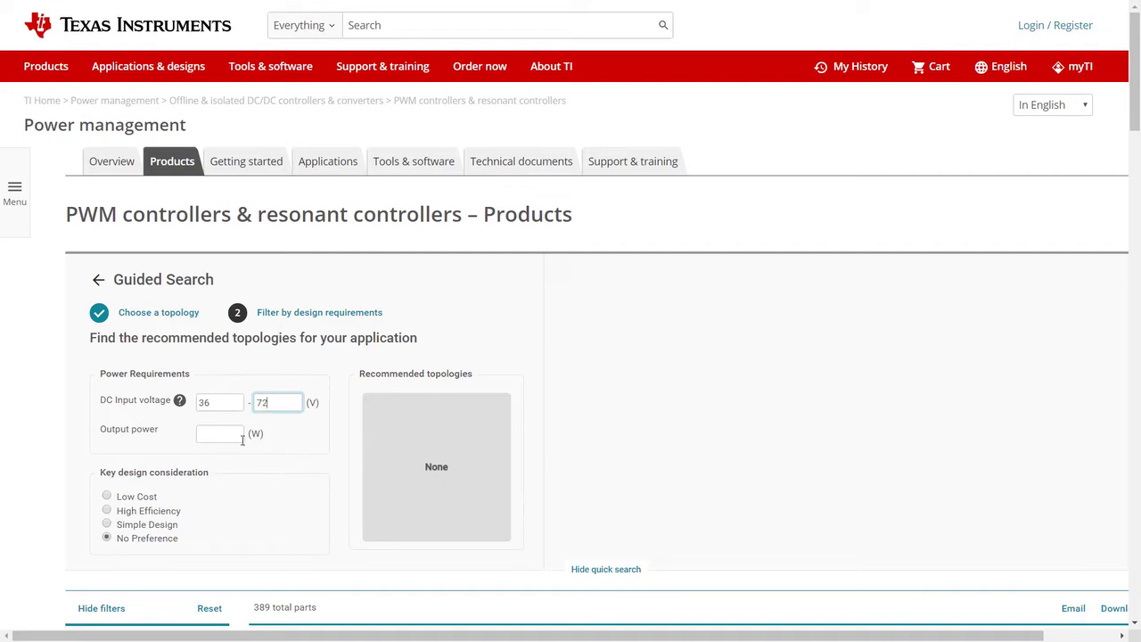
{"action": "left_click", "coordinate": [236, 435]}
{"action": "type", "text": "20"}
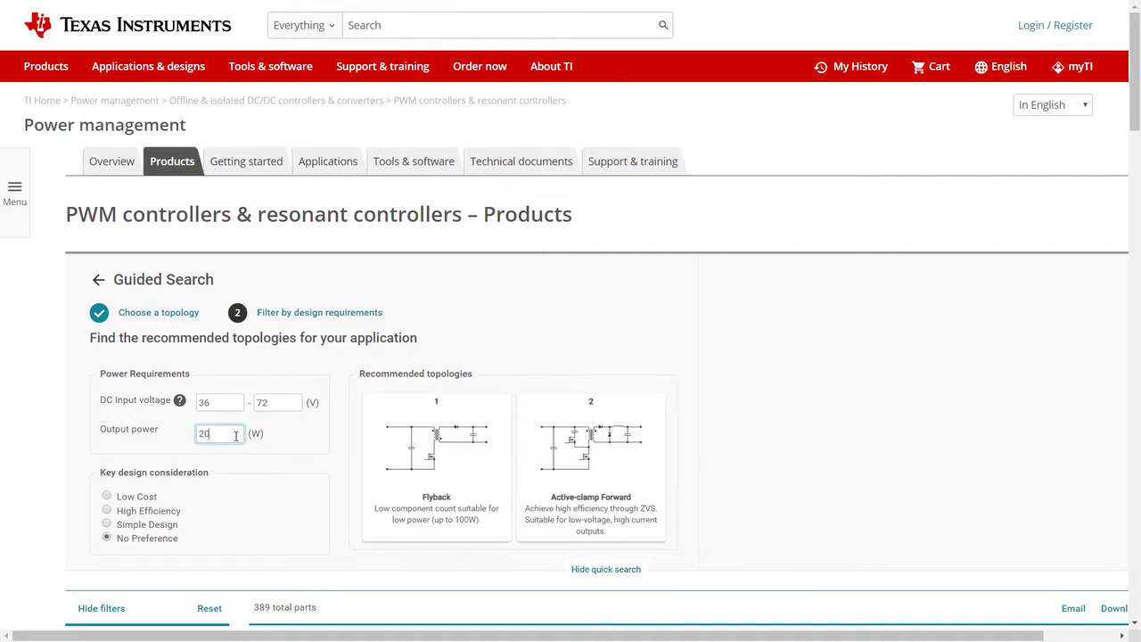
{"action": "type", "text": "0"}
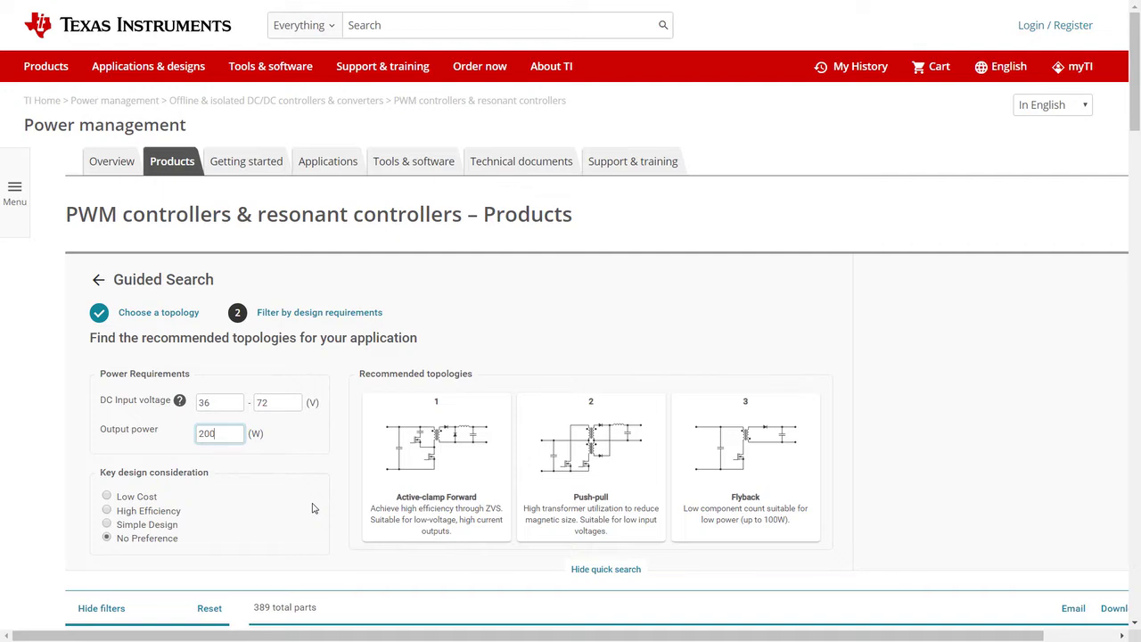
Step: Prioritise High Efficiency and choose the Active-clamp Forward topology card
{"action": "left_click", "coordinate": [107, 511]}
{"action": "scroll", "coordinate": [248, 429], "scroll_direction": "down", "scroll_amount": 1}
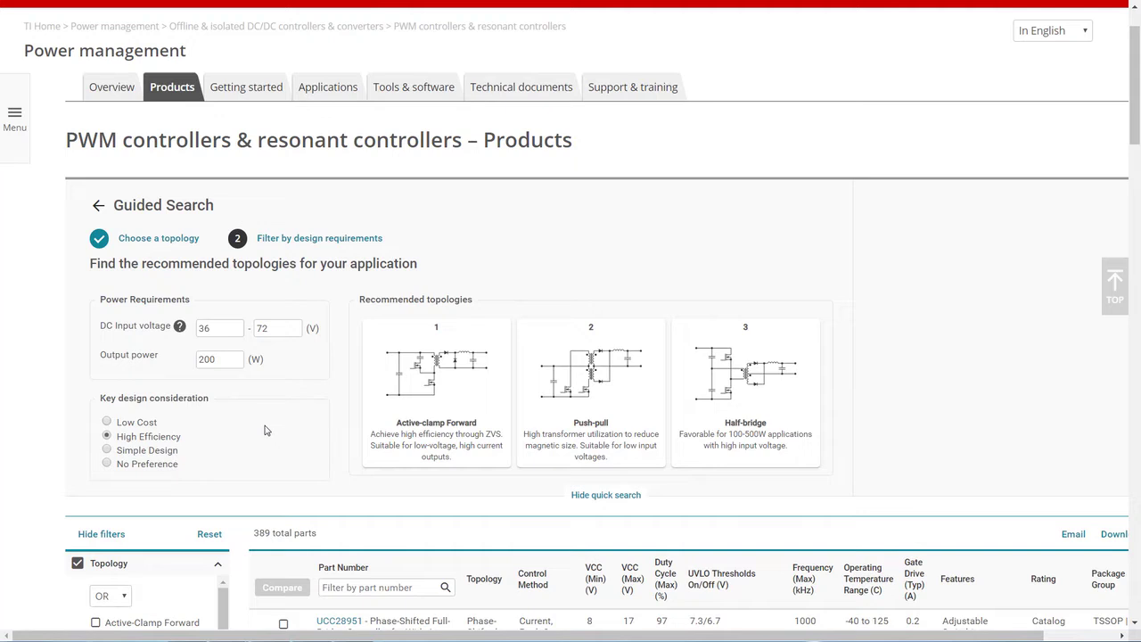
{"action": "left_click", "coordinate": [424, 415]}
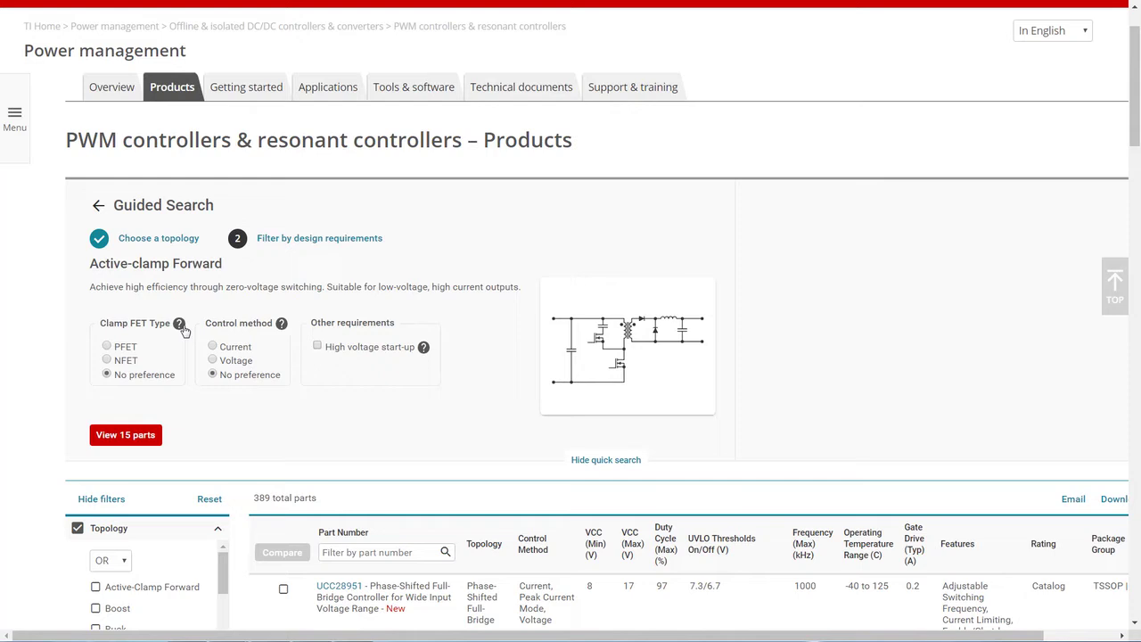
Step: Filter for PFET clamp, Current control and High voltage start-up, then view the 3 parts
{"action": "mouse_move", "coordinate": [181, 328]}
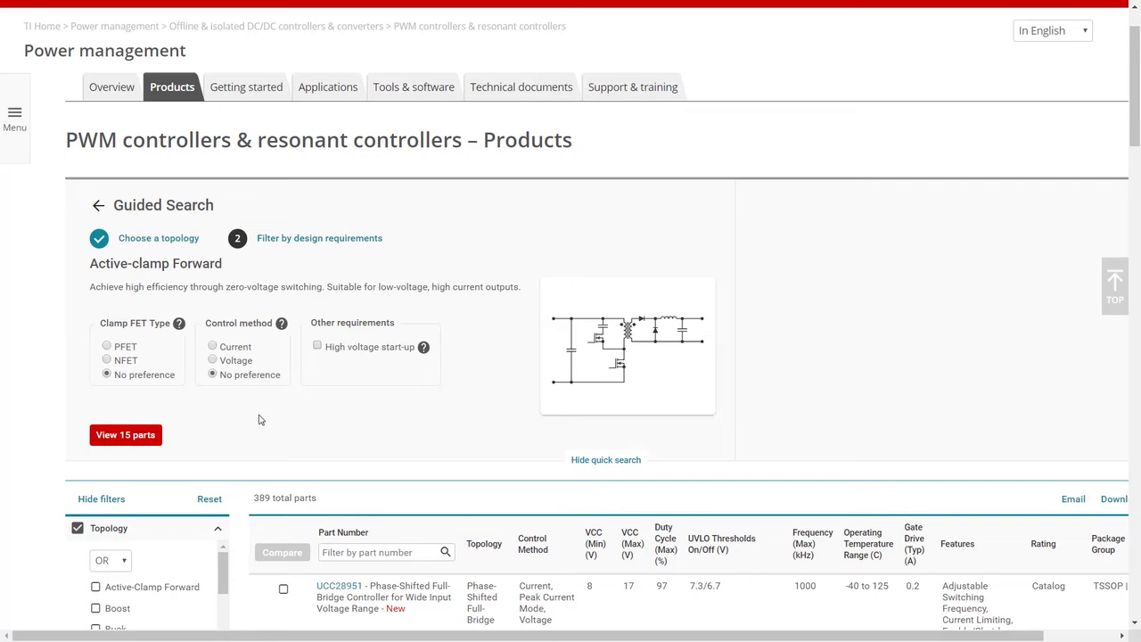
{"action": "left_click", "coordinate": [106, 346]}
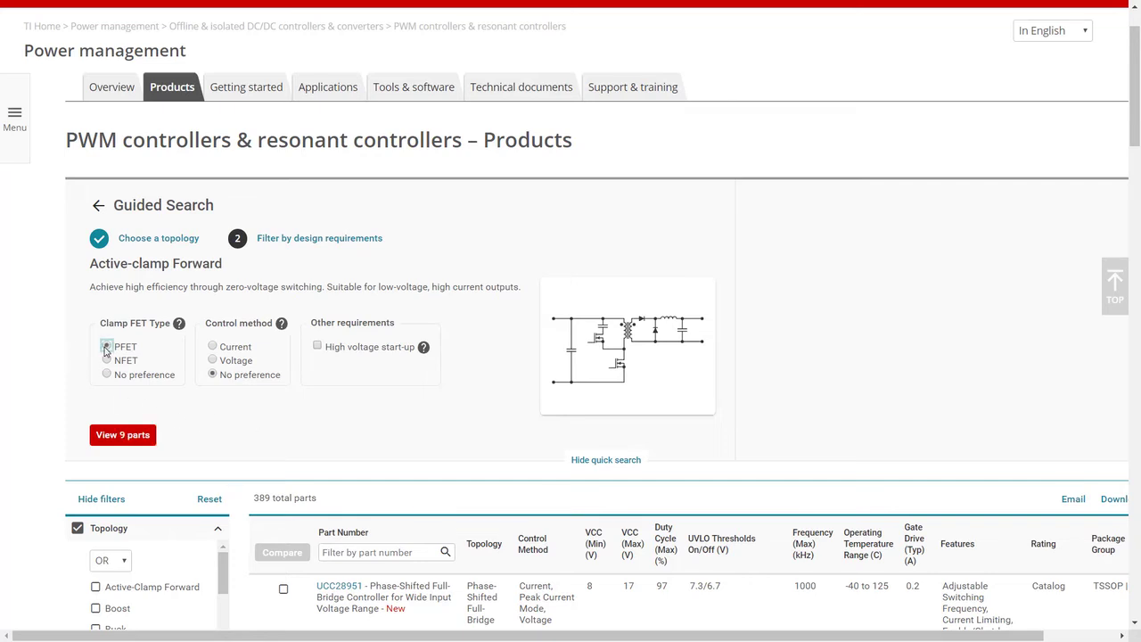
{"action": "left_click", "coordinate": [213, 349]}
{"action": "left_click", "coordinate": [317, 347]}
{"action": "left_click", "coordinate": [140, 439]}
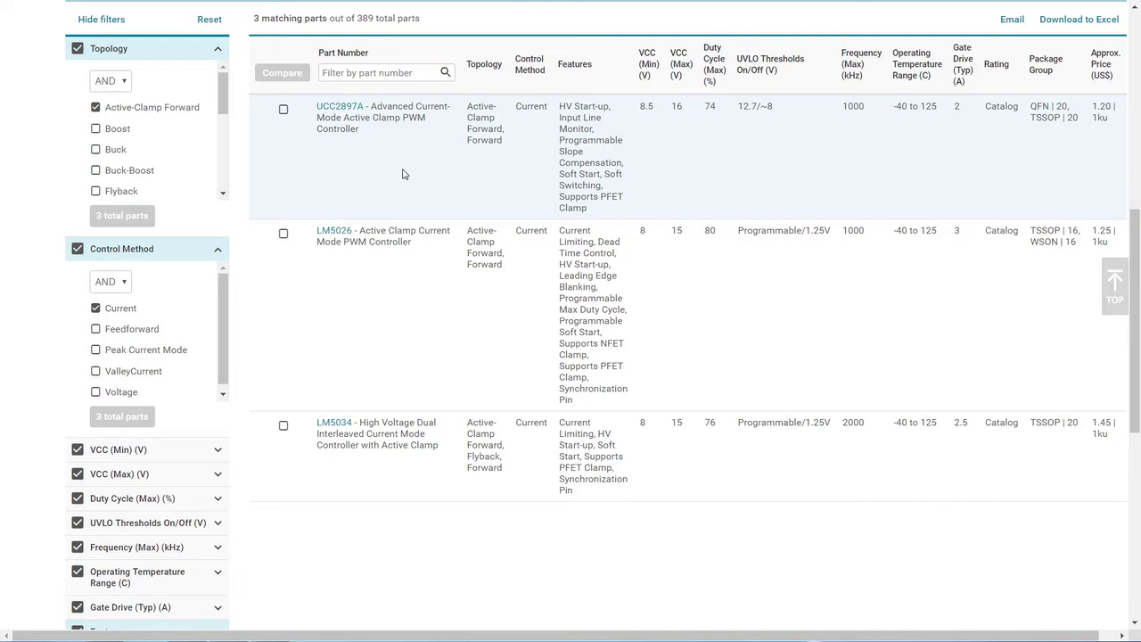
Step: Go back to the Offline & isolated overview and open the PFC controllers product listing
{"action": "left_click", "coordinate": [402, 202]}
{"action": "scroll", "coordinate": [401, 205], "scroll_direction": "up", "scroll_amount": 3}
{"action": "scroll", "coordinate": [401, 205], "scroll_direction": "up", "scroll_amount": 3}
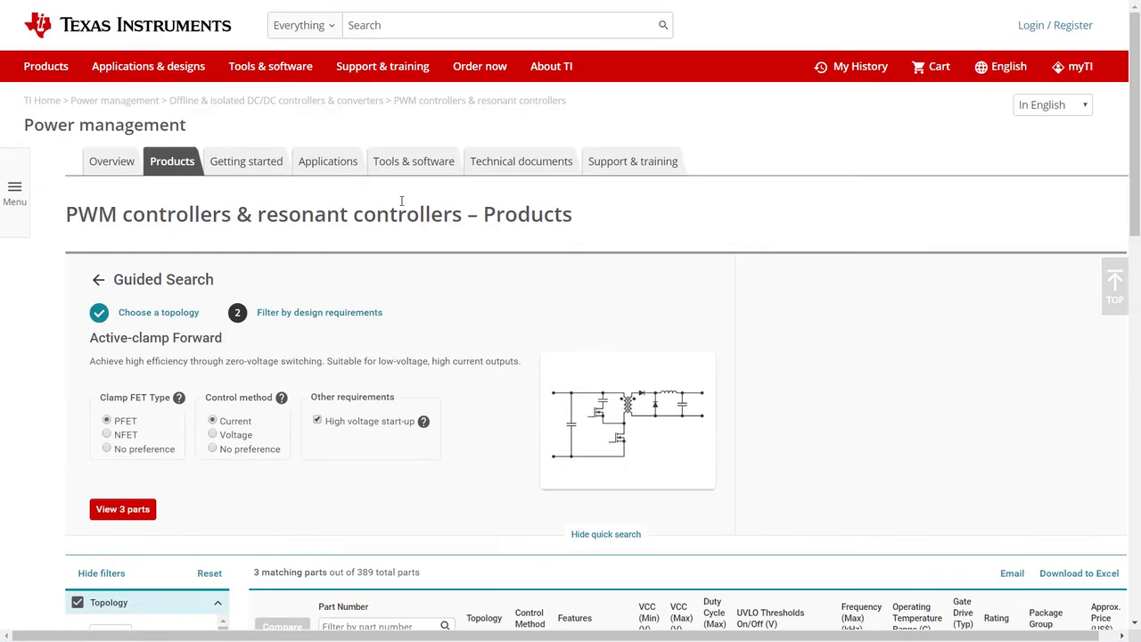
{"action": "left_click", "coordinate": [267, 105]}
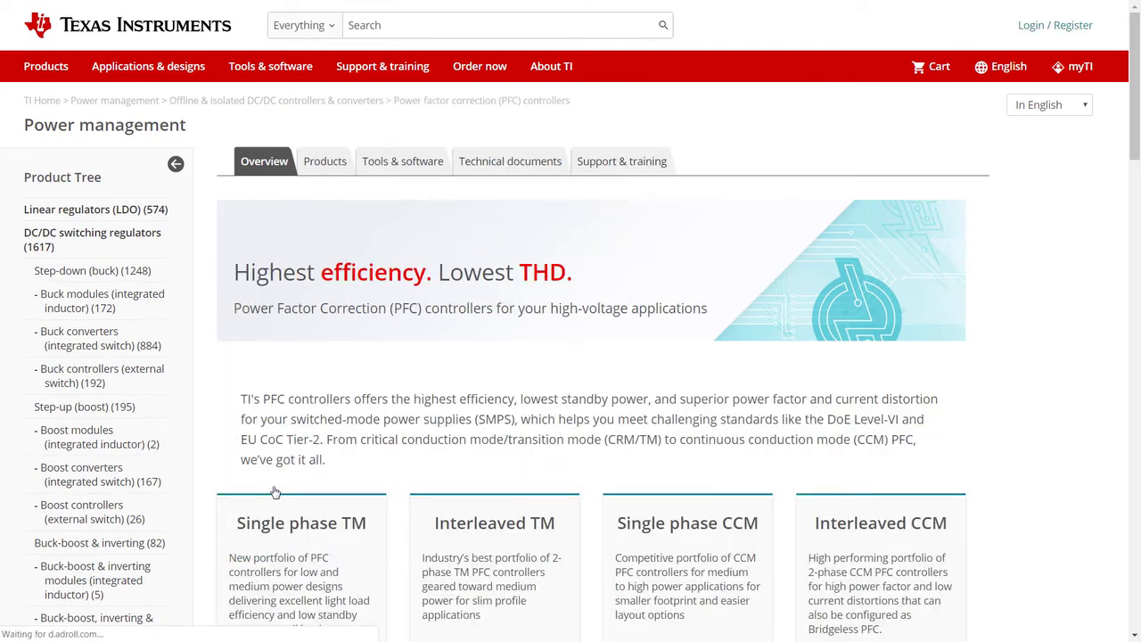
{"action": "left_click", "coordinate": [326, 160]}
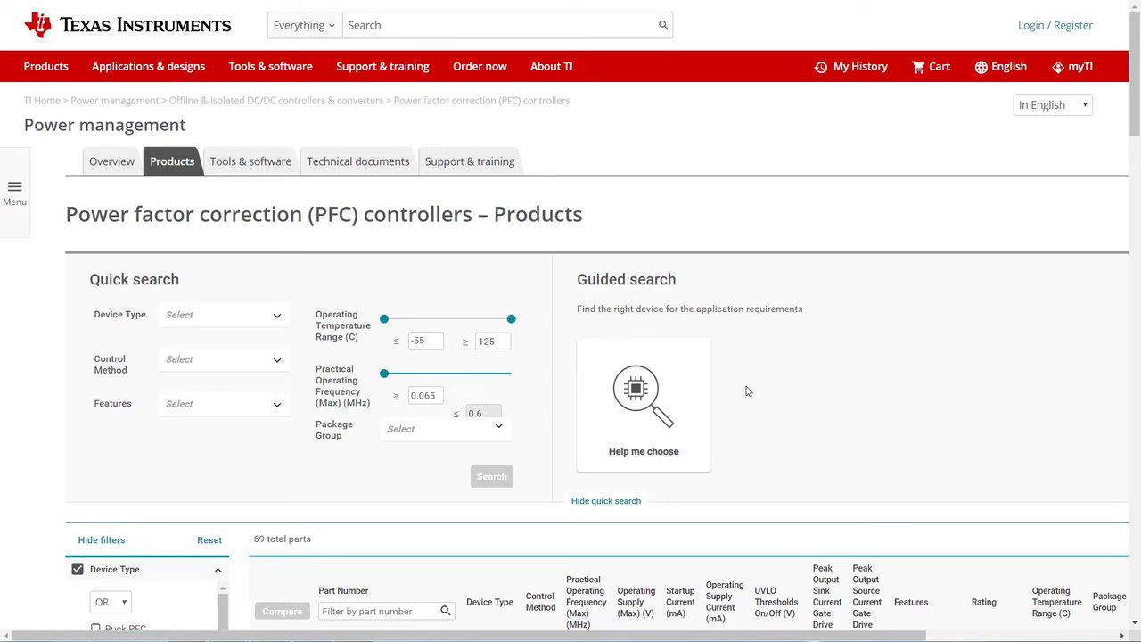
Step: Review the PFC Device Type options, then launch the Help me choose guided search
{"action": "left_click", "coordinate": [261, 319]}
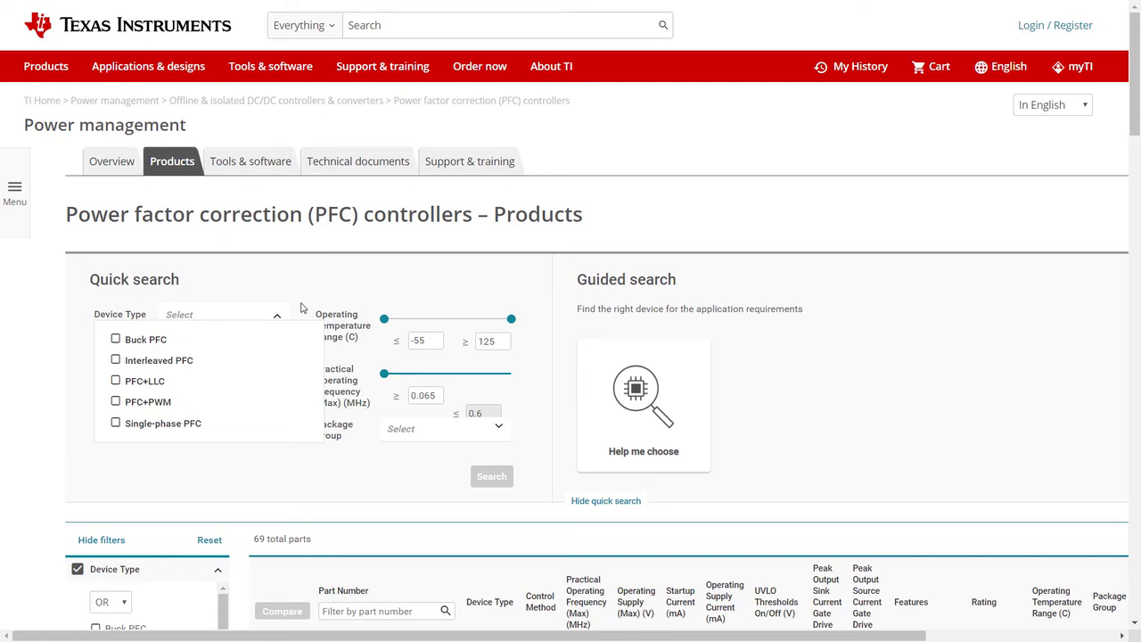
{"action": "left_click", "coordinate": [684, 424]}
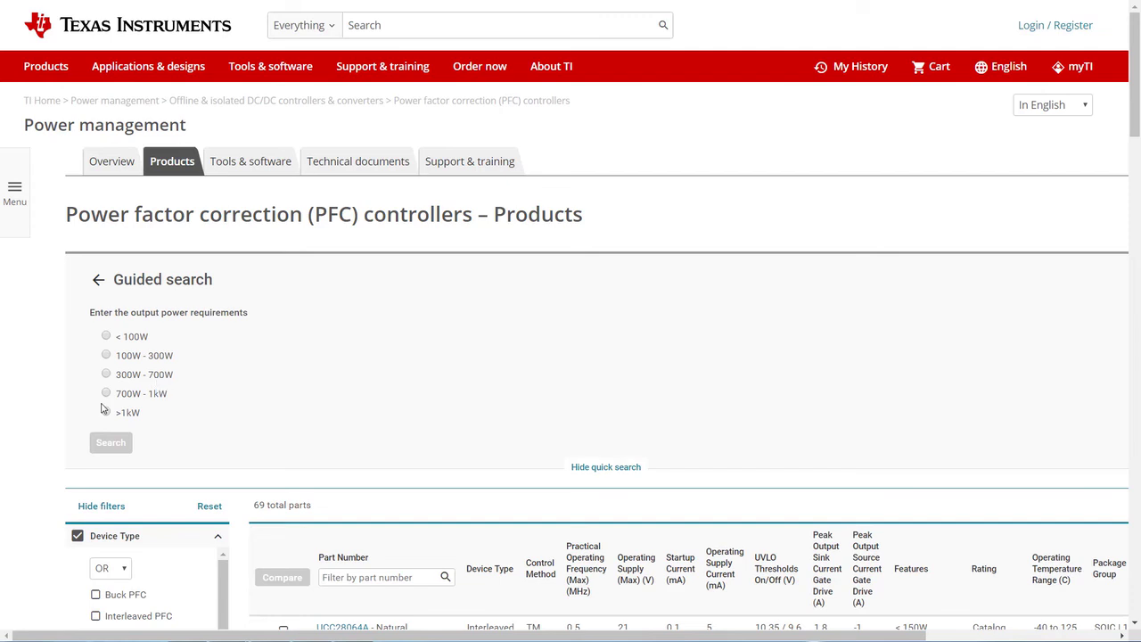
Step: Answer 300W - 700W, Low profile, Variable frequency and Yes for standby power
{"action": "left_click", "coordinate": [106, 375]}
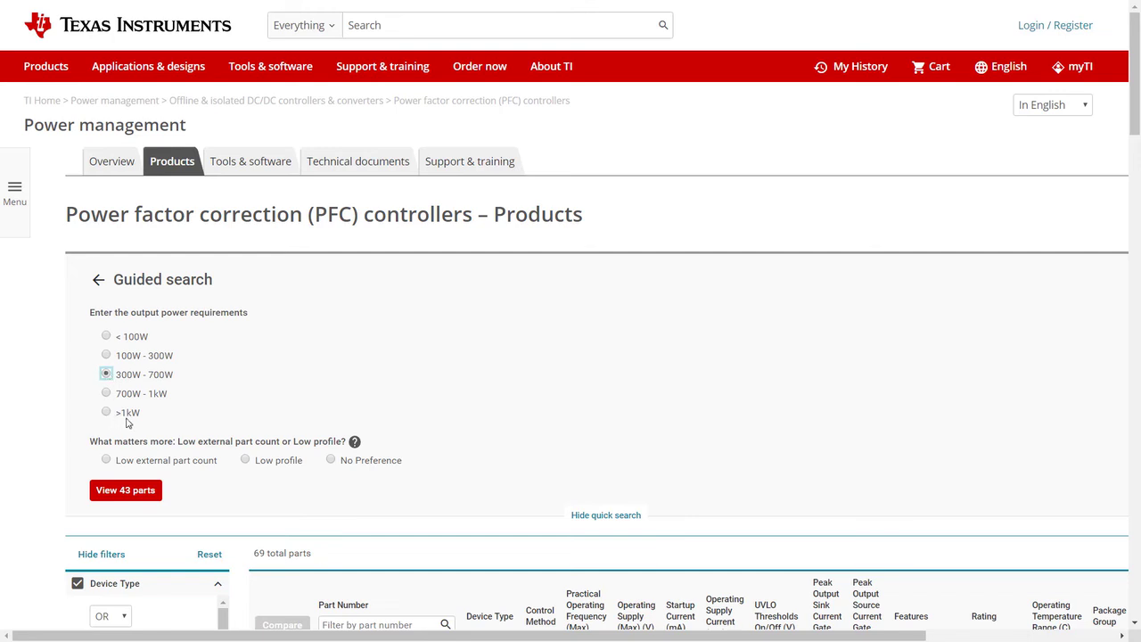
{"action": "left_click", "coordinate": [244, 460]}
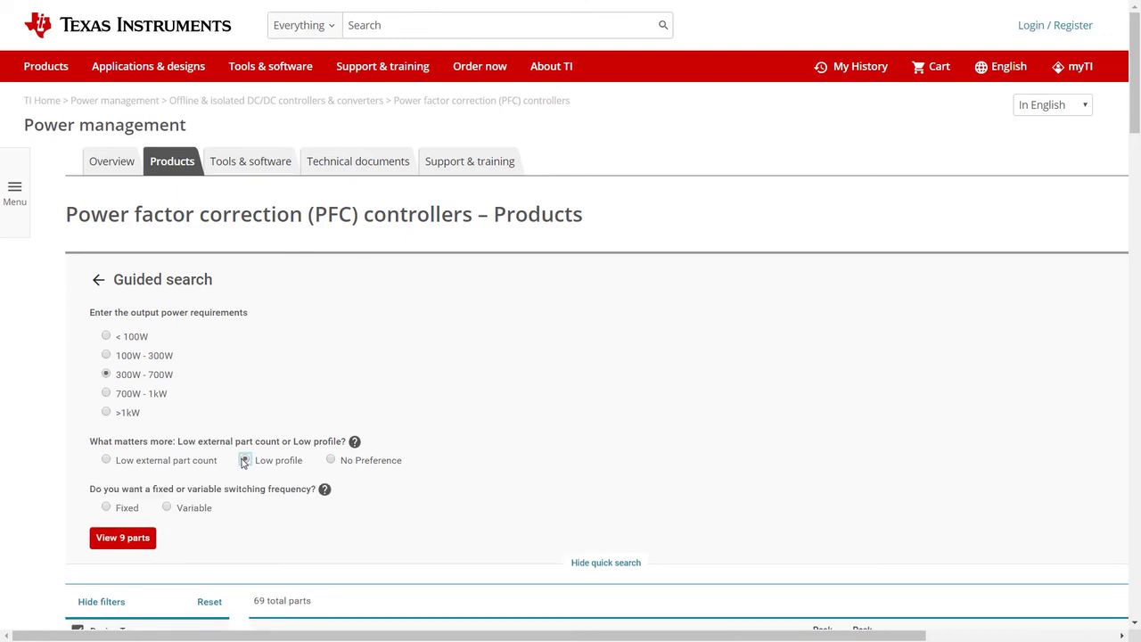
{"action": "left_click", "coordinate": [168, 507]}
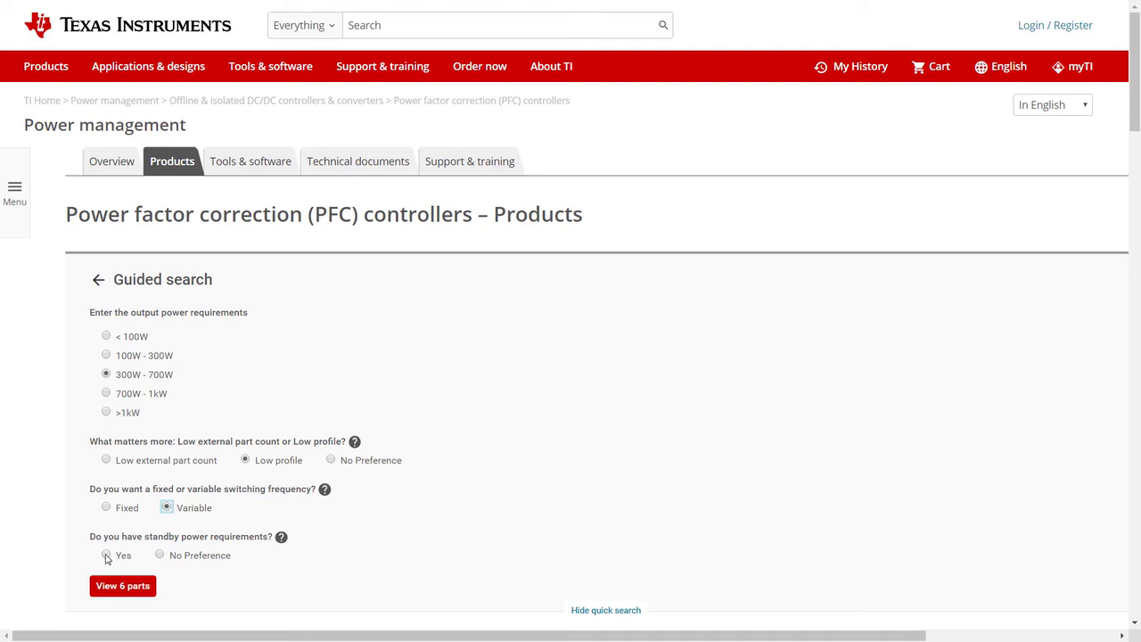
{"action": "left_click", "coordinate": [106, 556]}
{"action": "mouse_move", "coordinate": [281, 538]}
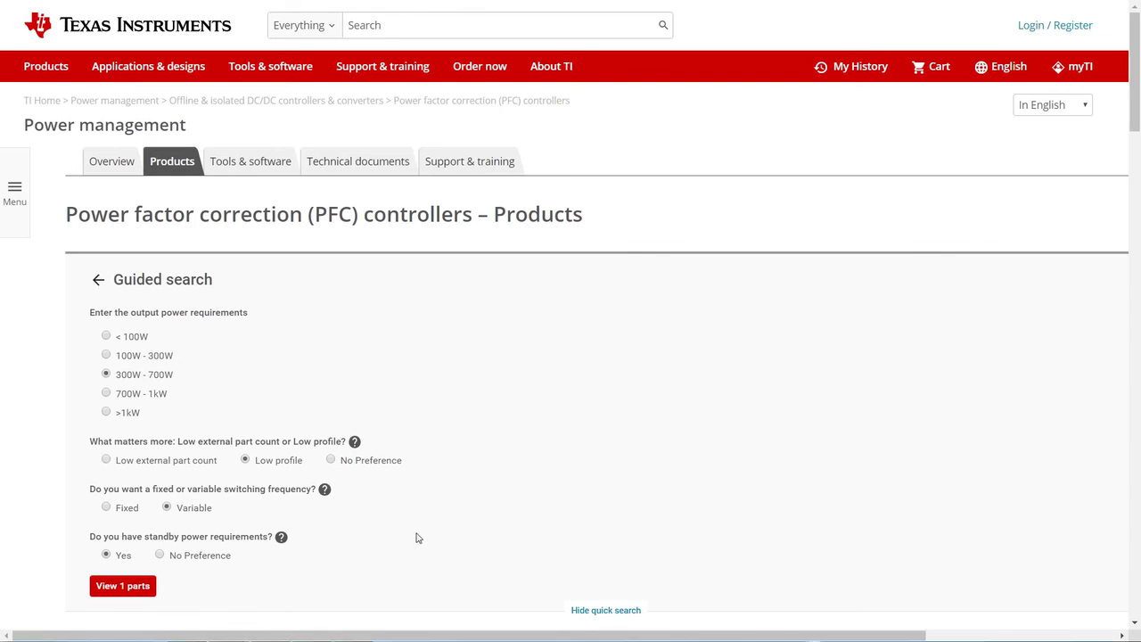
Step: Load the filtered results table showing the single match, UCC28064A
{"action": "left_click", "coordinate": [139, 590]}
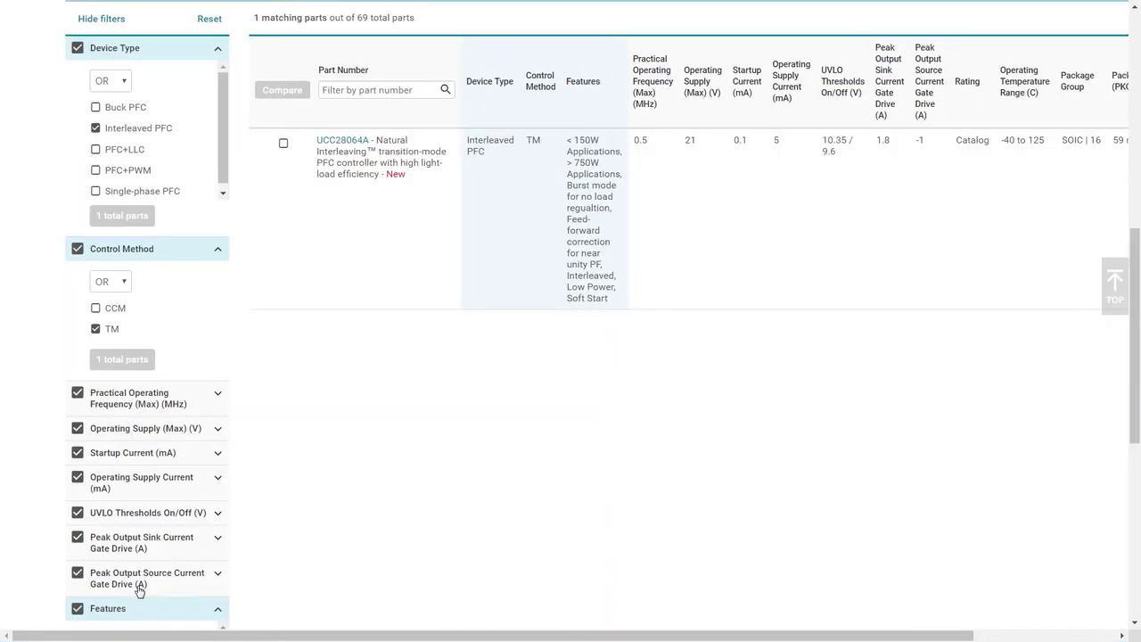